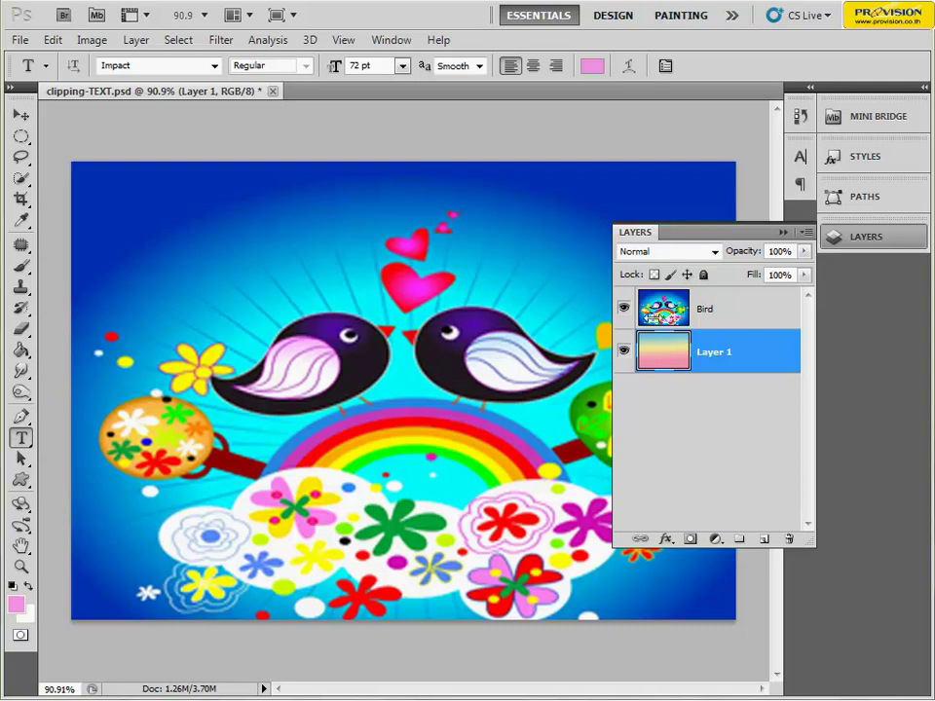
# Hide the Bird layer and make Layer 1, the gradient layer, active
pyautogui.click(664, 318)
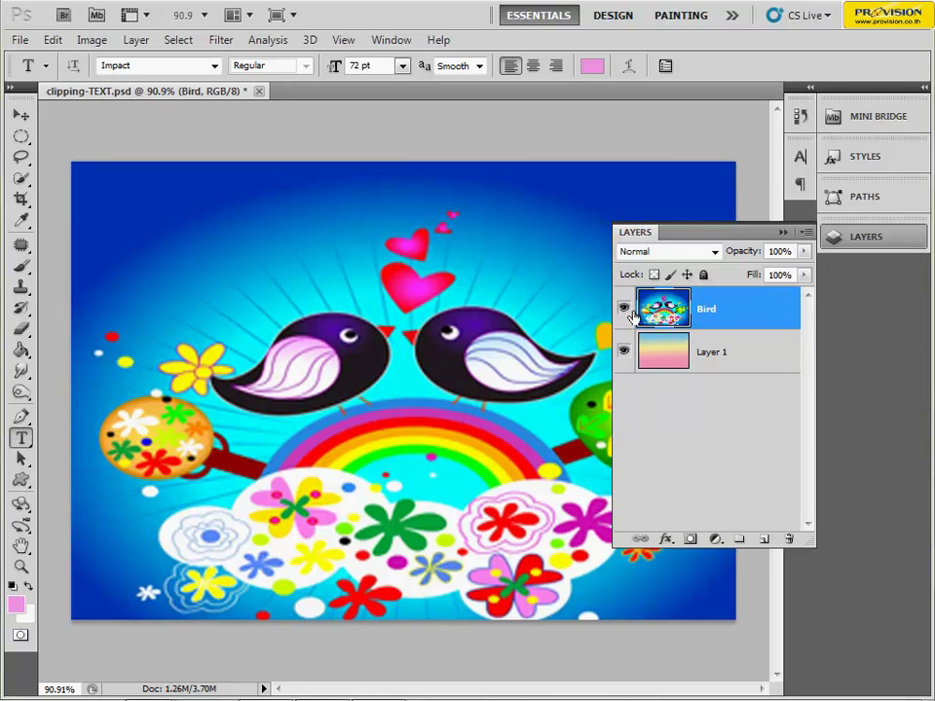
pyautogui.click(622, 312)
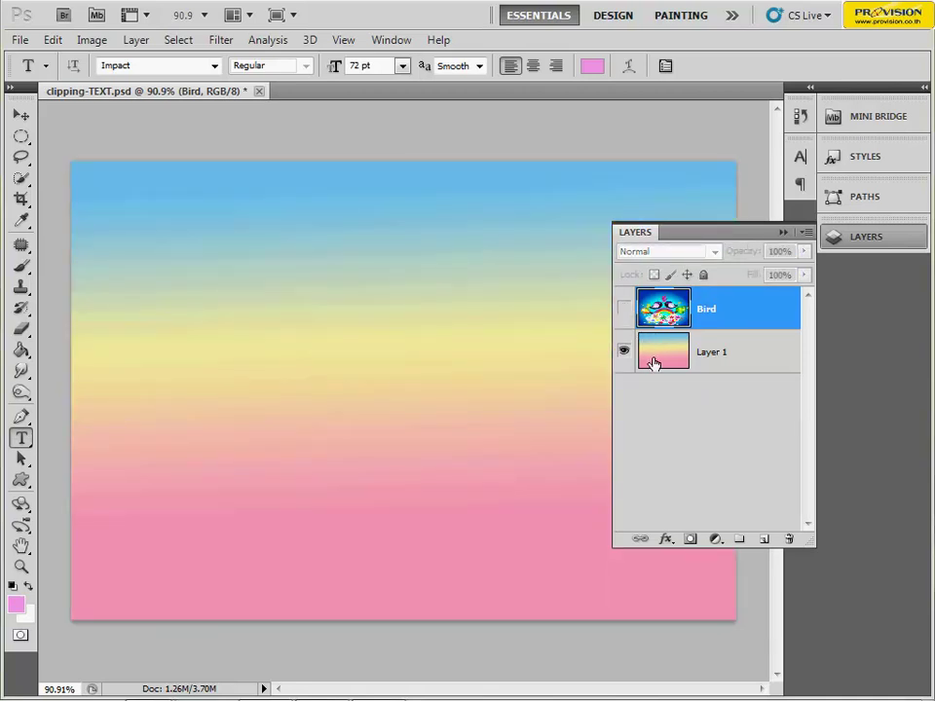
pyautogui.click(653, 364)
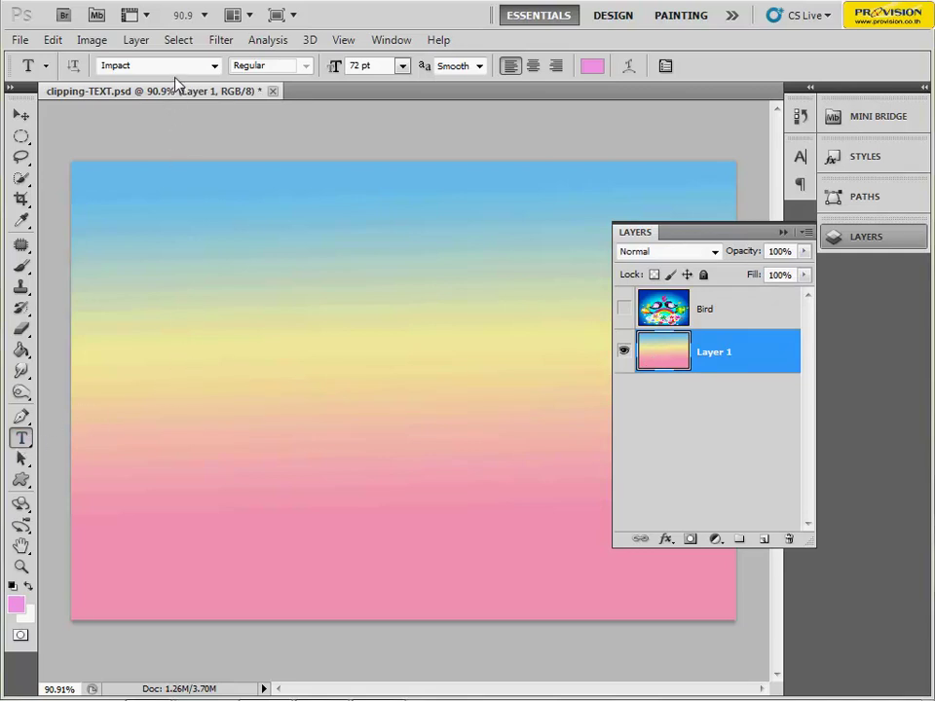
# Set the Type tool to the Impact font at 150 pt
pyautogui.click(213, 66)
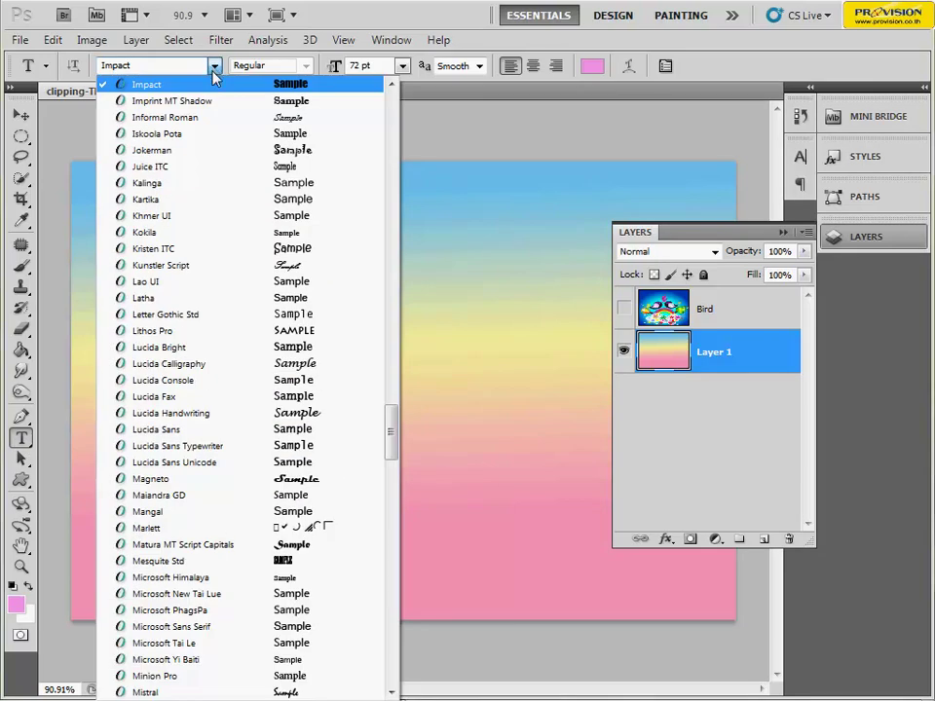
pyautogui.click(213, 74)
pyautogui.click(334, 65)
pyautogui.write('15')
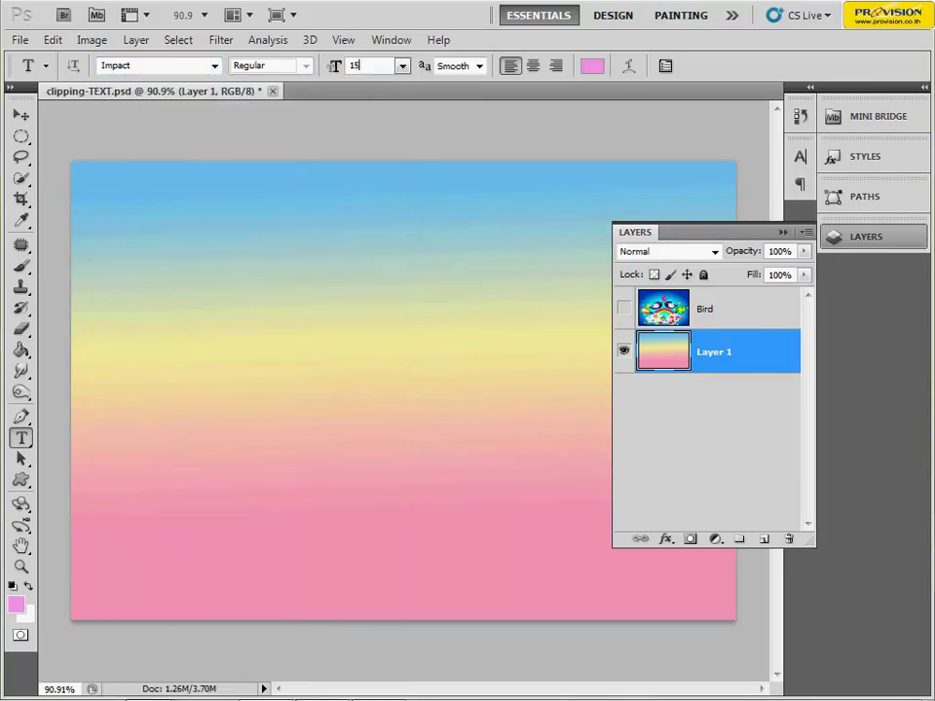
pyautogui.write('0')
# Type 'Peace' on the canvas, enlarge it to 180 pt and commit it
pyautogui.click(178, 409)
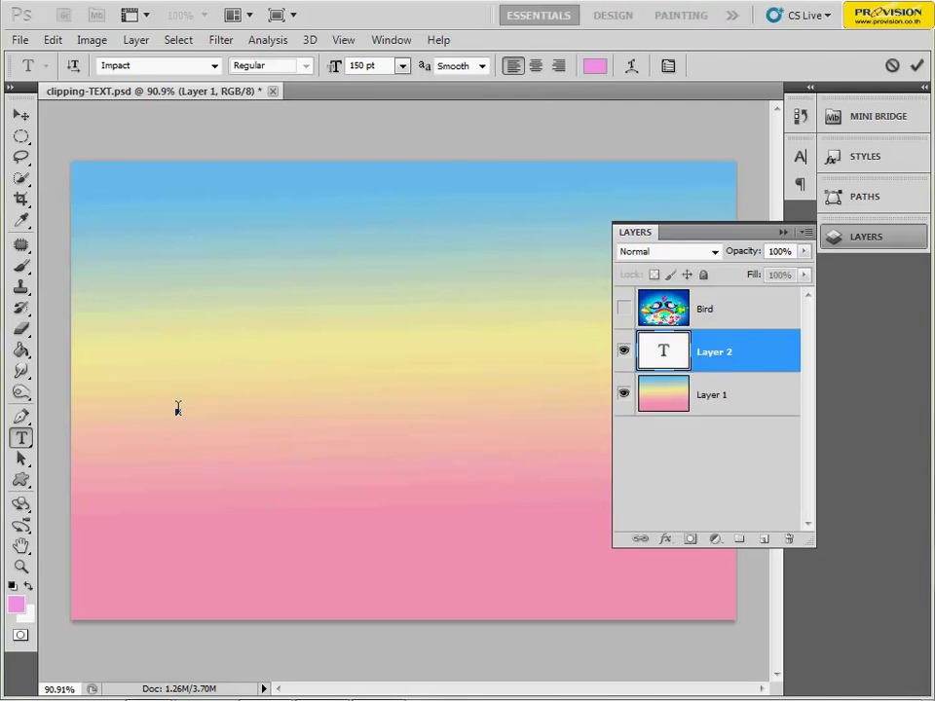
pyautogui.write('P')
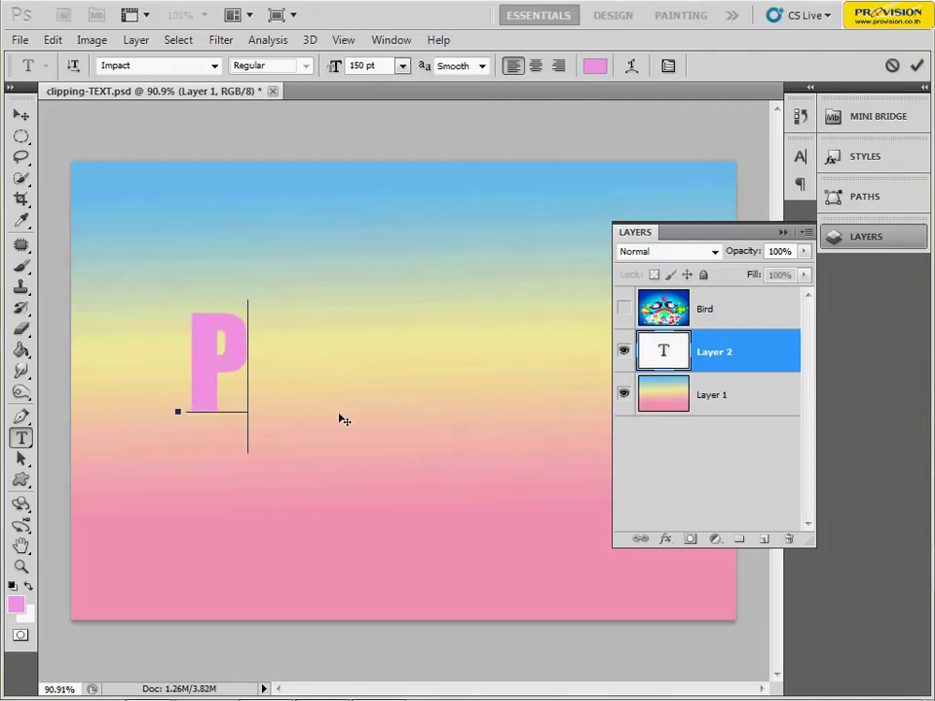
pyautogui.write('eace')
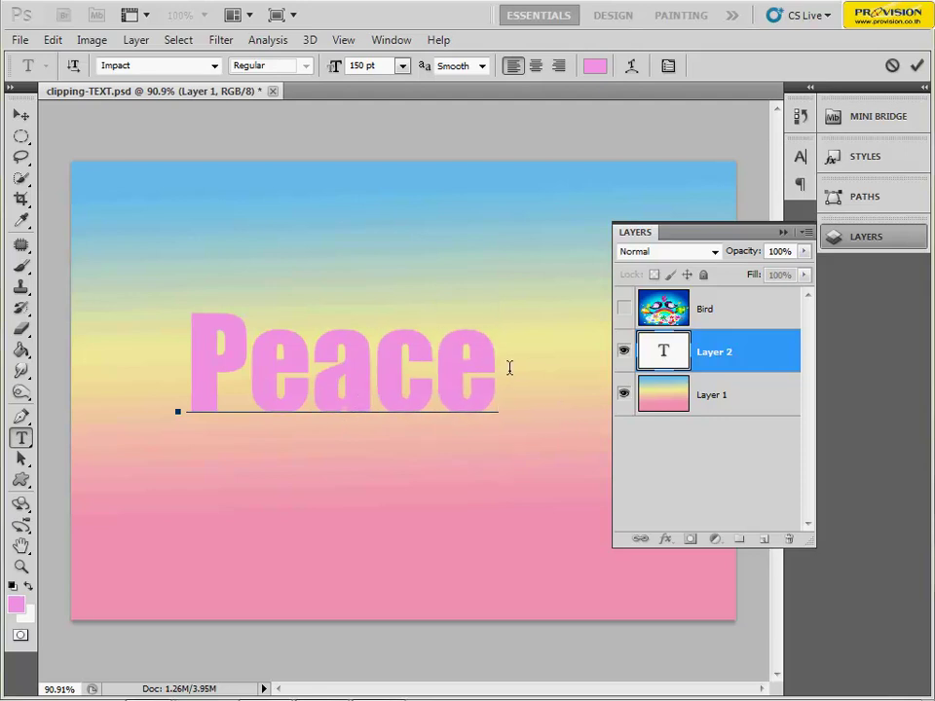
pyautogui.moveTo(504, 367); pyautogui.dragTo(185, 361)
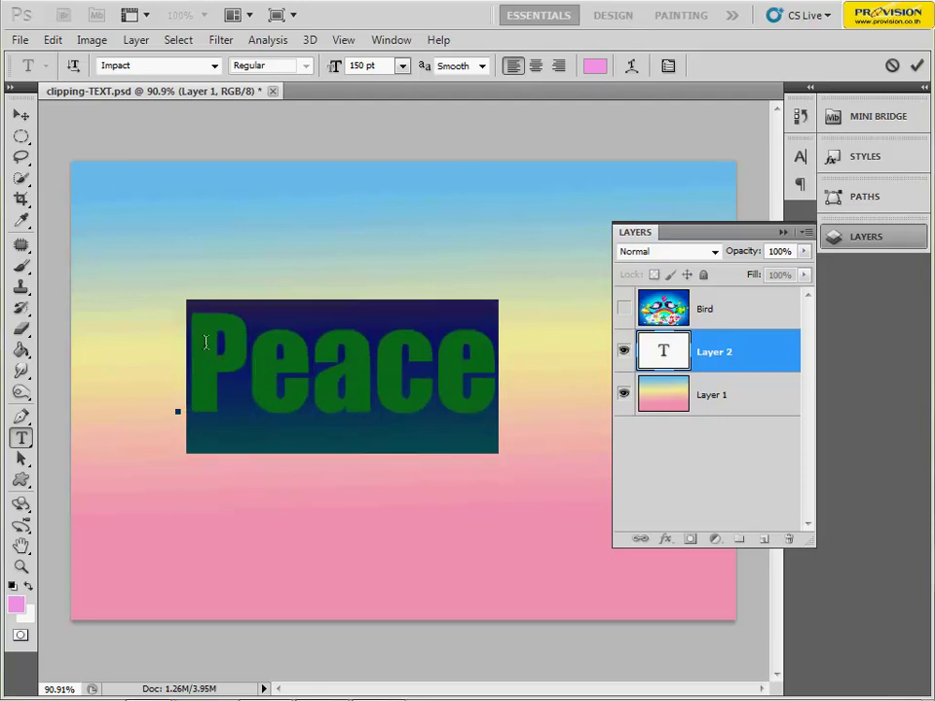
pyautogui.click(338, 70)
pyautogui.write('180')
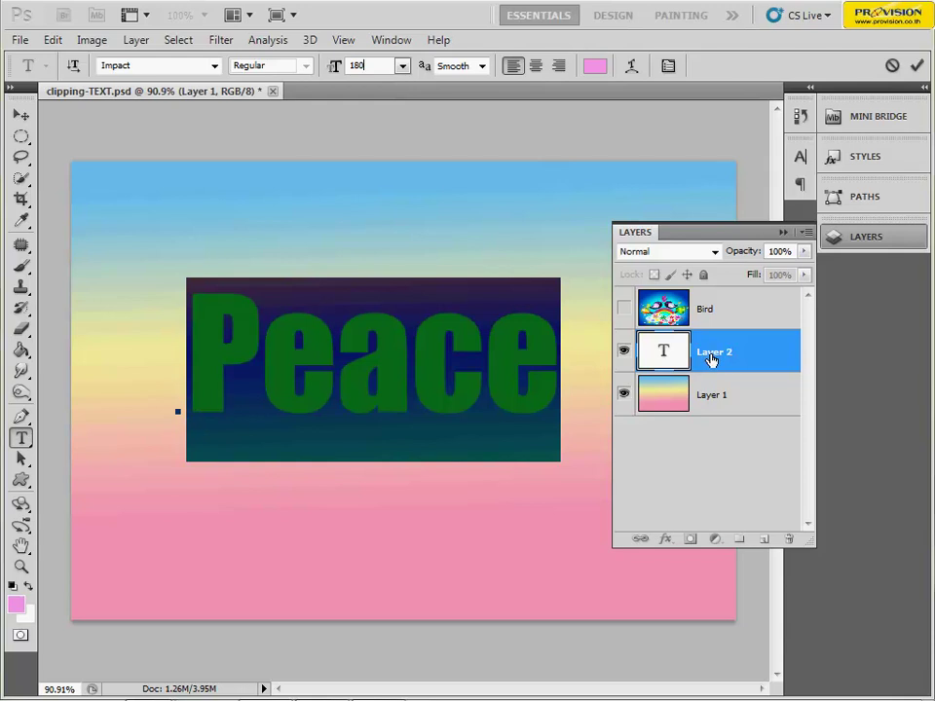
pyautogui.click(712, 360)
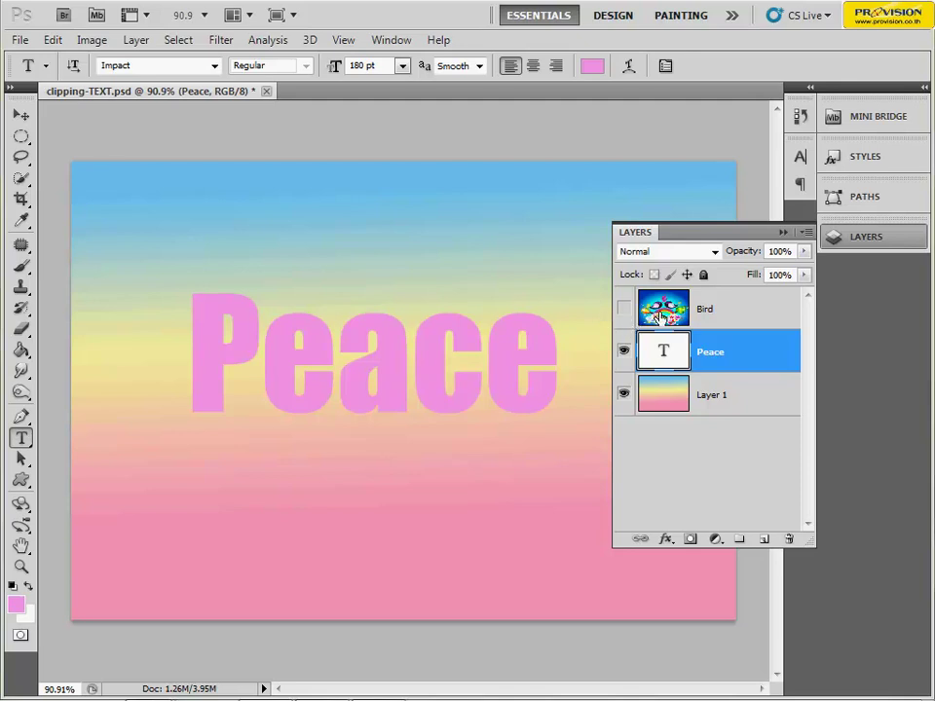
# Show the Bird layer again and clip it to the Peace text layer
pyautogui.click(659, 318)
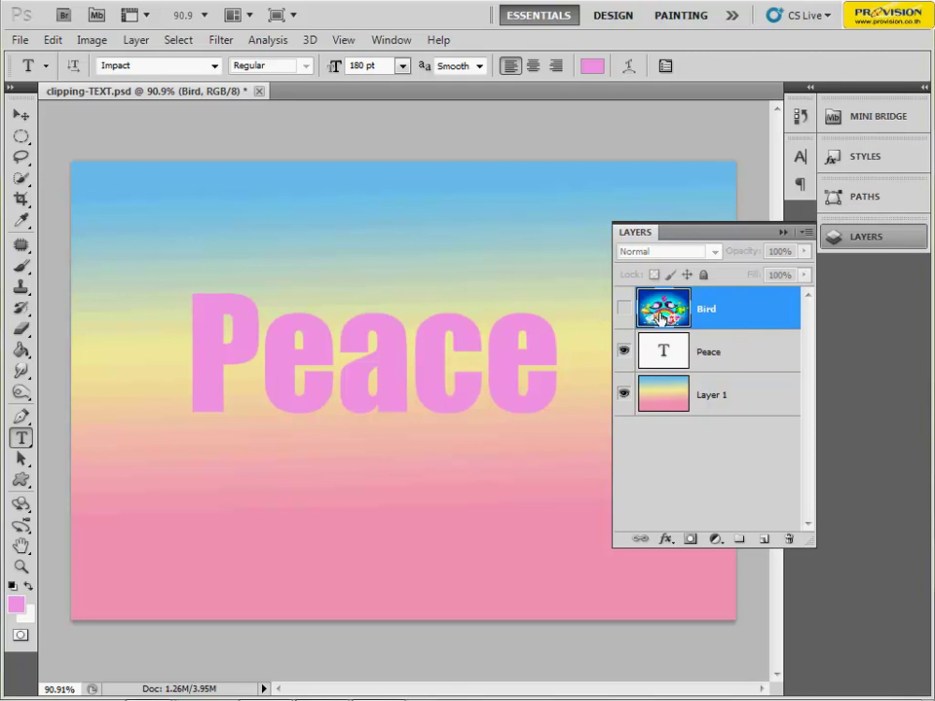
pyautogui.click(622, 312)
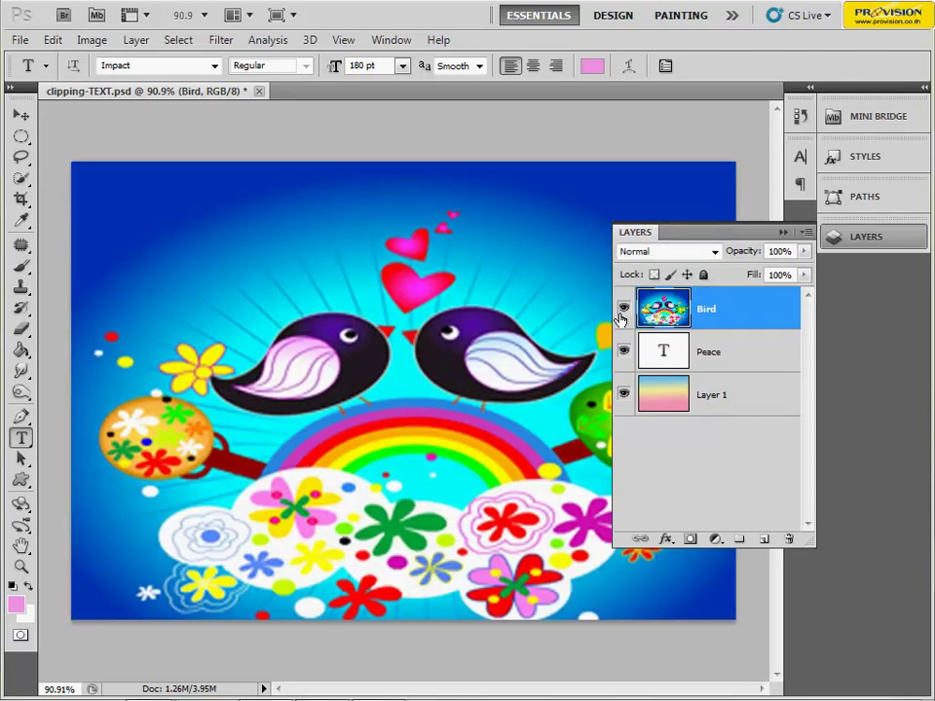
pyautogui.rightClick(708, 316)
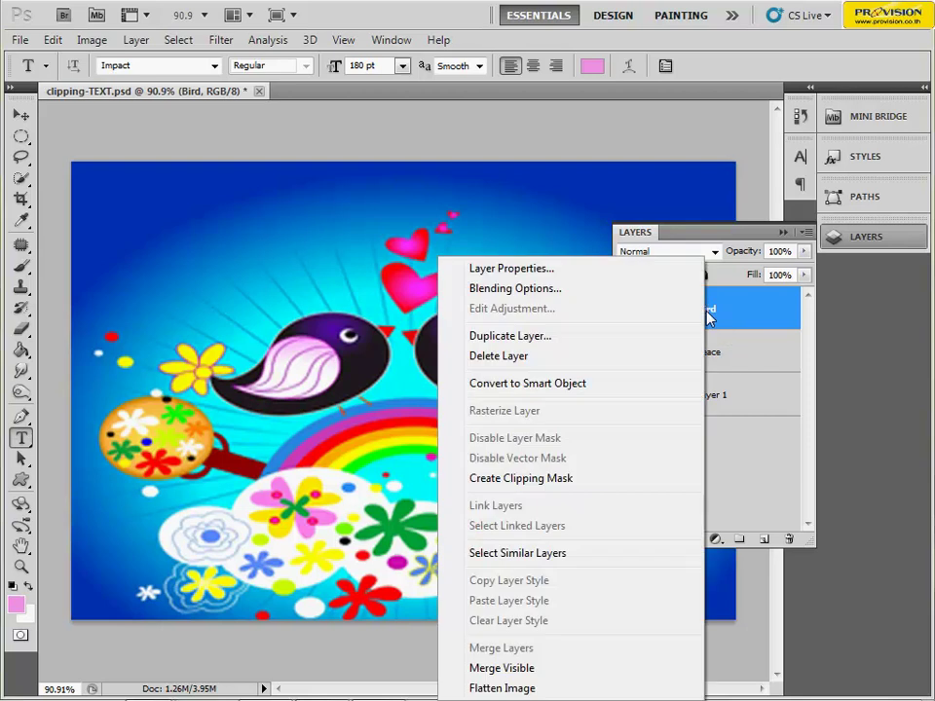
pyautogui.click(586, 492)
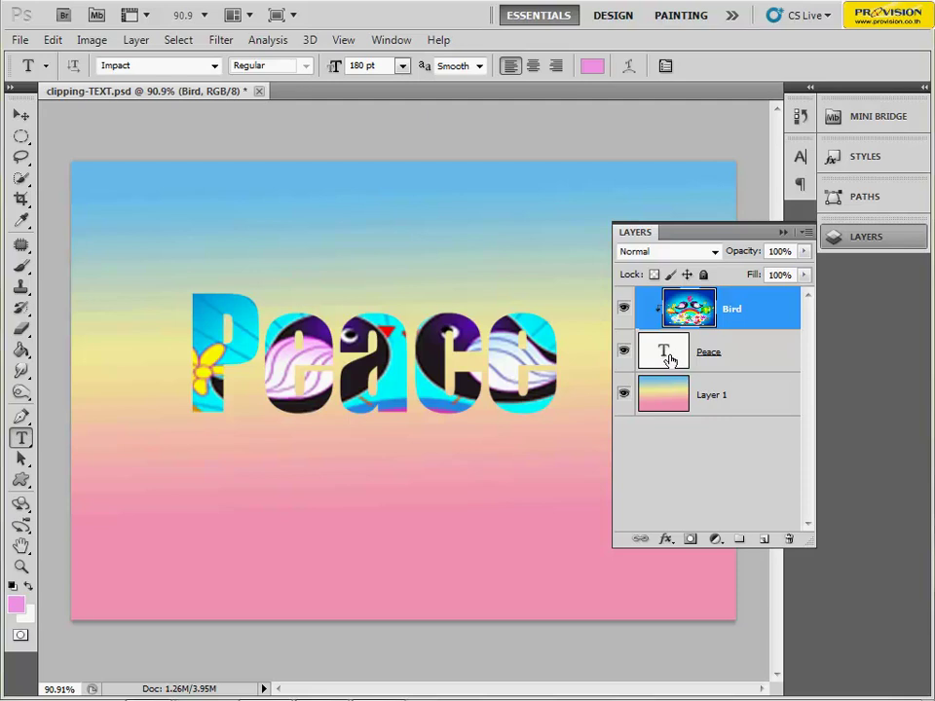
# Hide and re-show the gradient layer to check the bird-filled letters
pyautogui.click(670, 360)
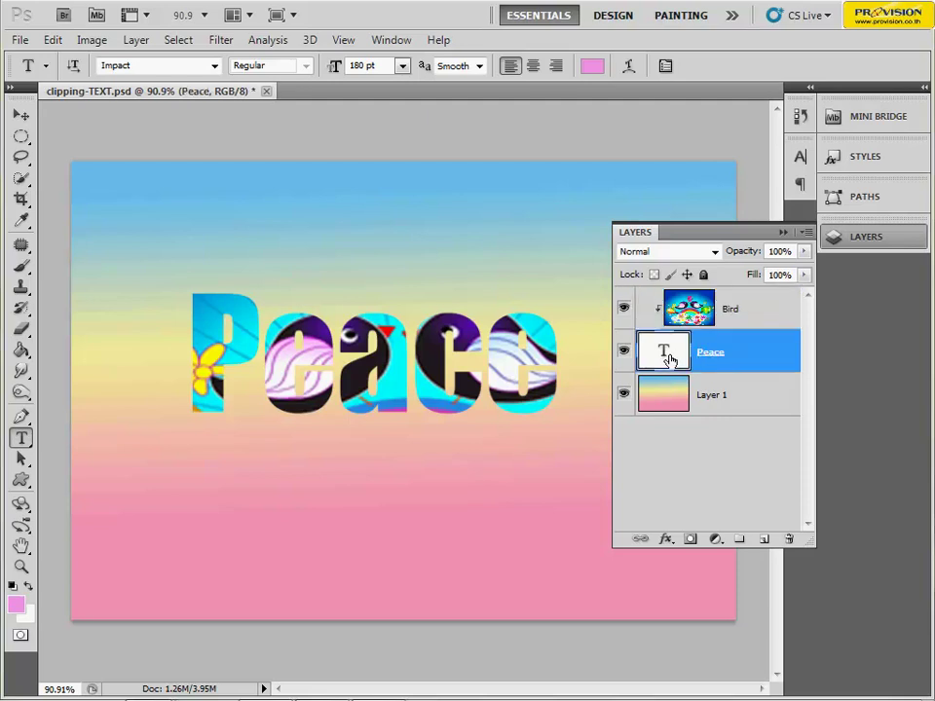
pyautogui.click(625, 395)
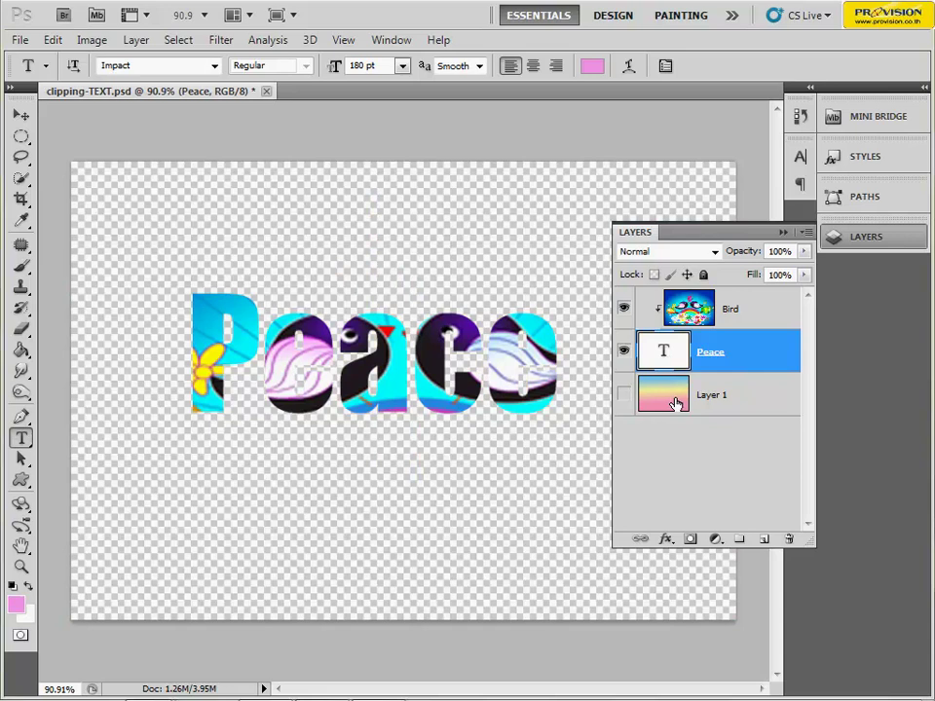
pyautogui.click(625, 394)
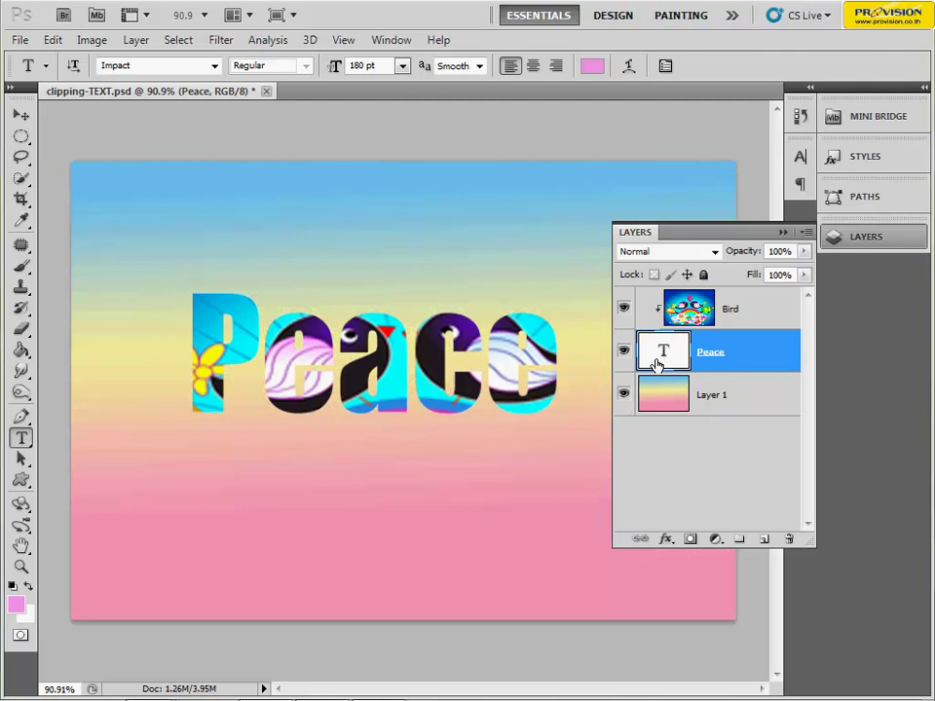
# Move the Peace text lower on the canvas with the Move tool
pyautogui.click(21, 115)
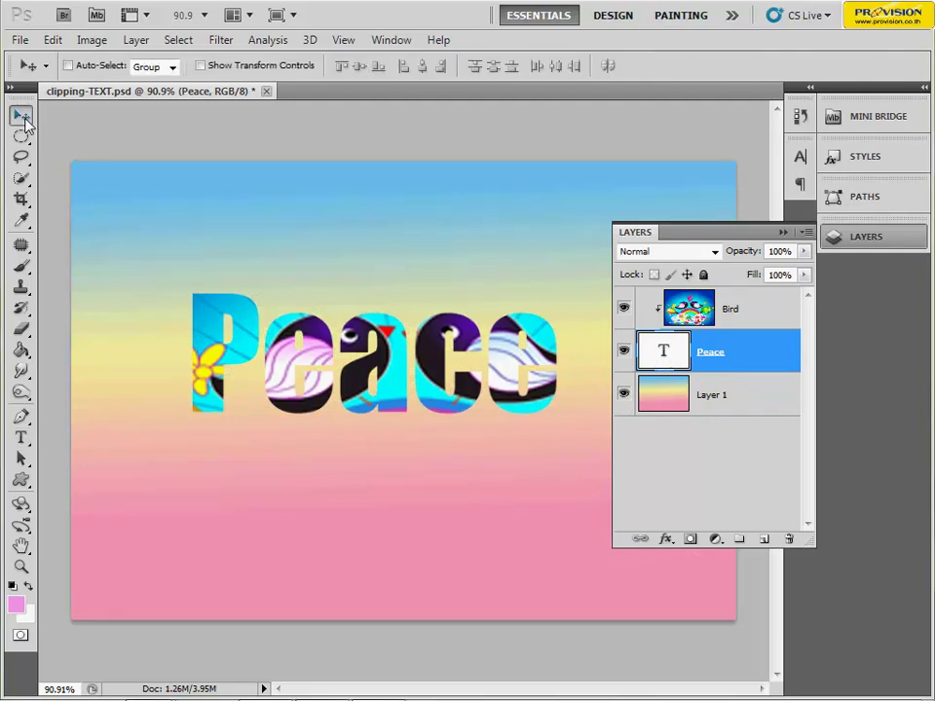
pyautogui.moveTo(392, 402)
pyautogui.mouseDown()
pyautogui.moveTo(379, 480)
pyautogui.moveTo(373, 463)
pyautogui.moveTo(386, 462)
pyautogui.mouseUp()
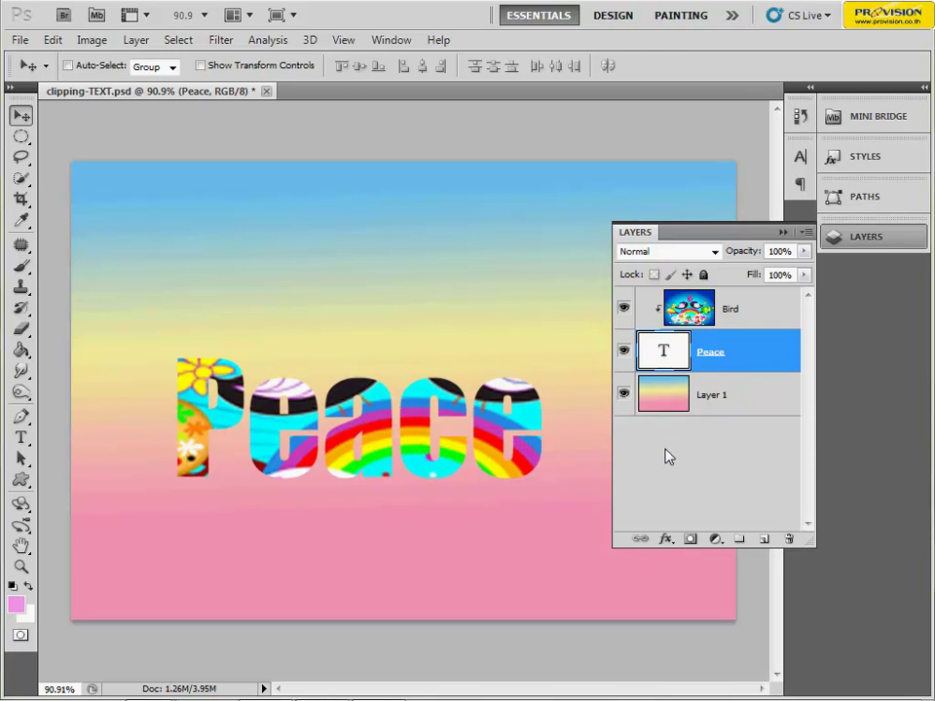
pyautogui.click(666, 540)
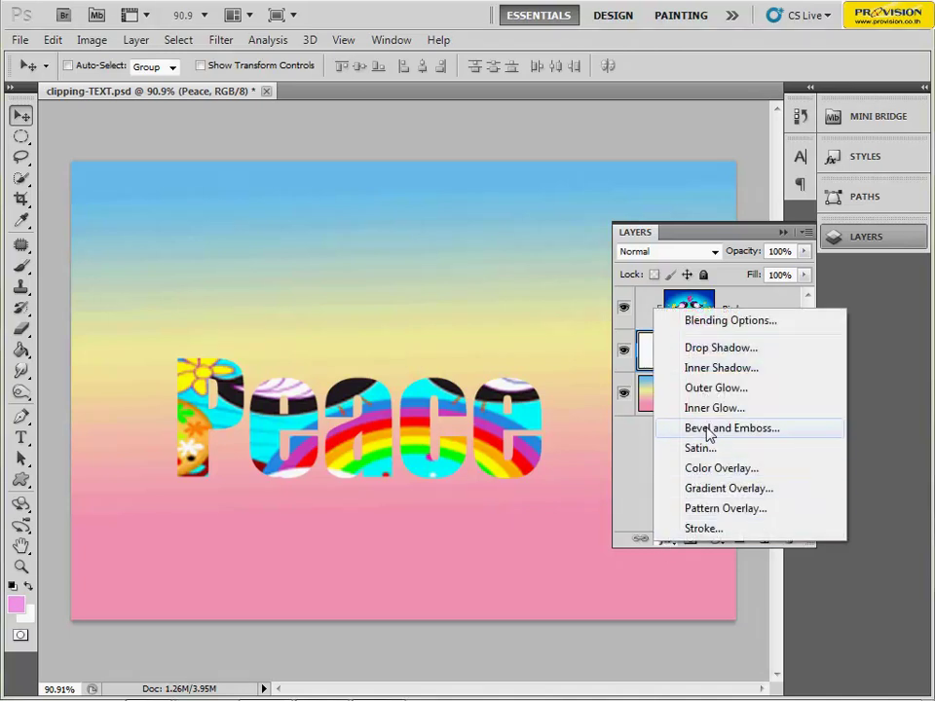
# Give the Peace text Drop Shadow, Inner Shadow and a 16 px Inner Bevel
pyautogui.click(714, 348)
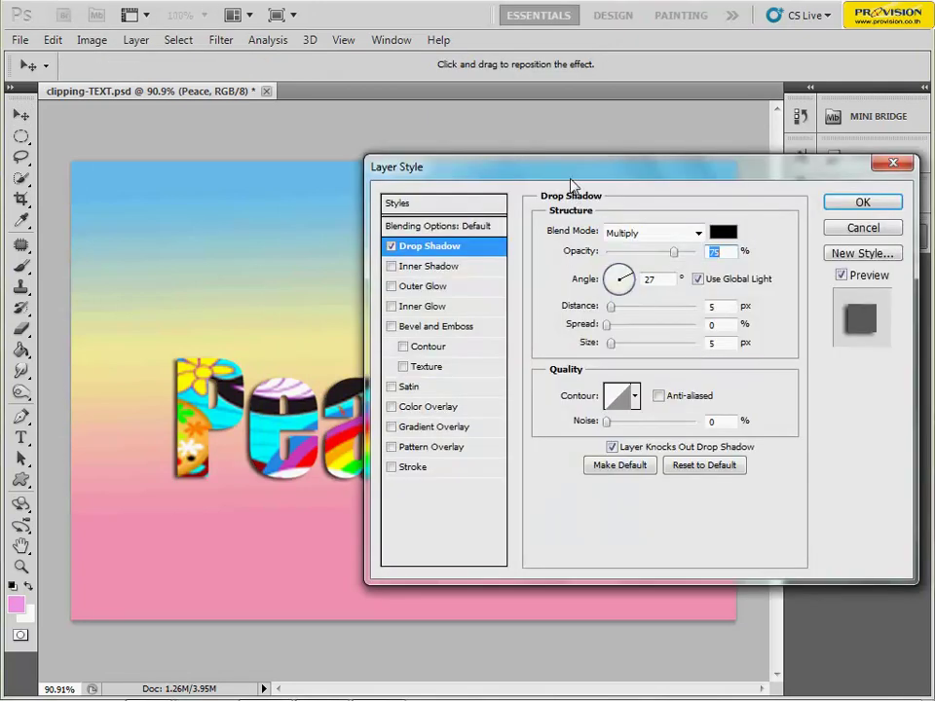
pyautogui.moveTo(573, 175); pyautogui.dragTo(608, 131)
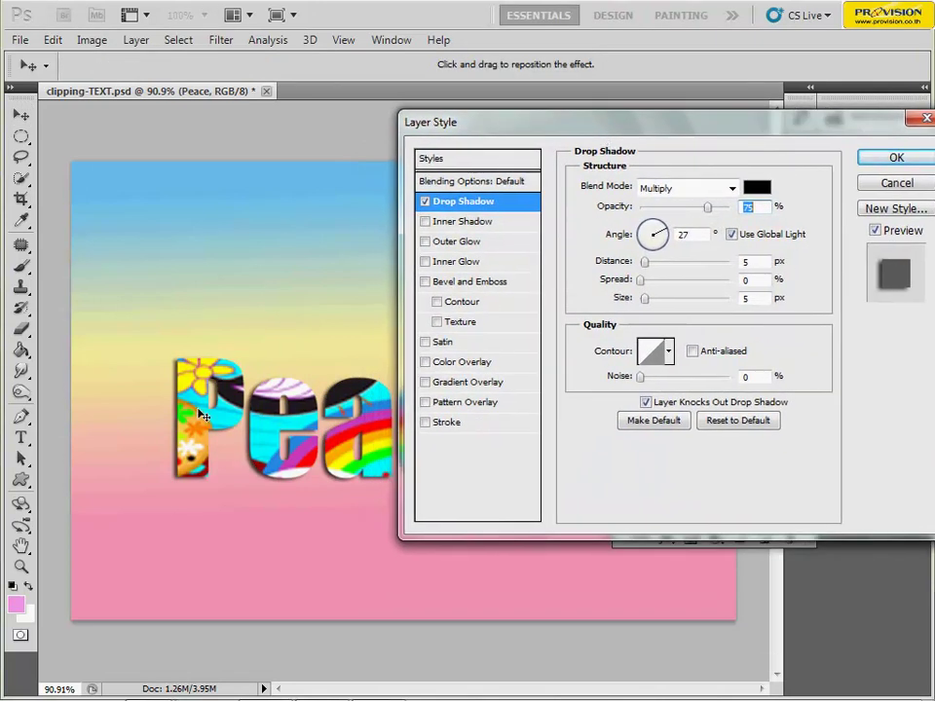
pyautogui.click(425, 222)
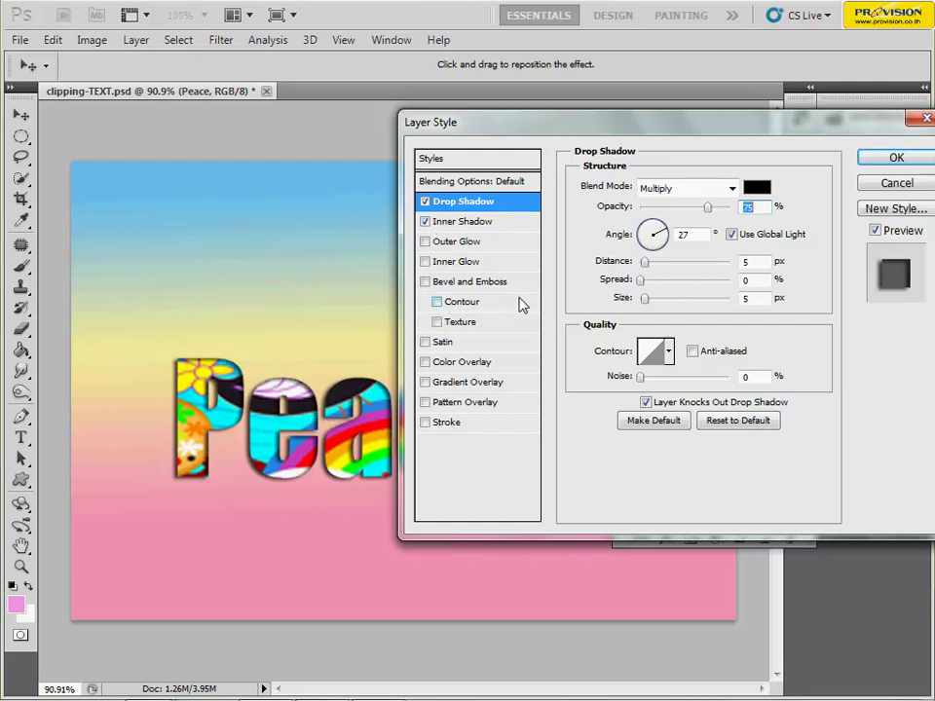
pyautogui.click(425, 281)
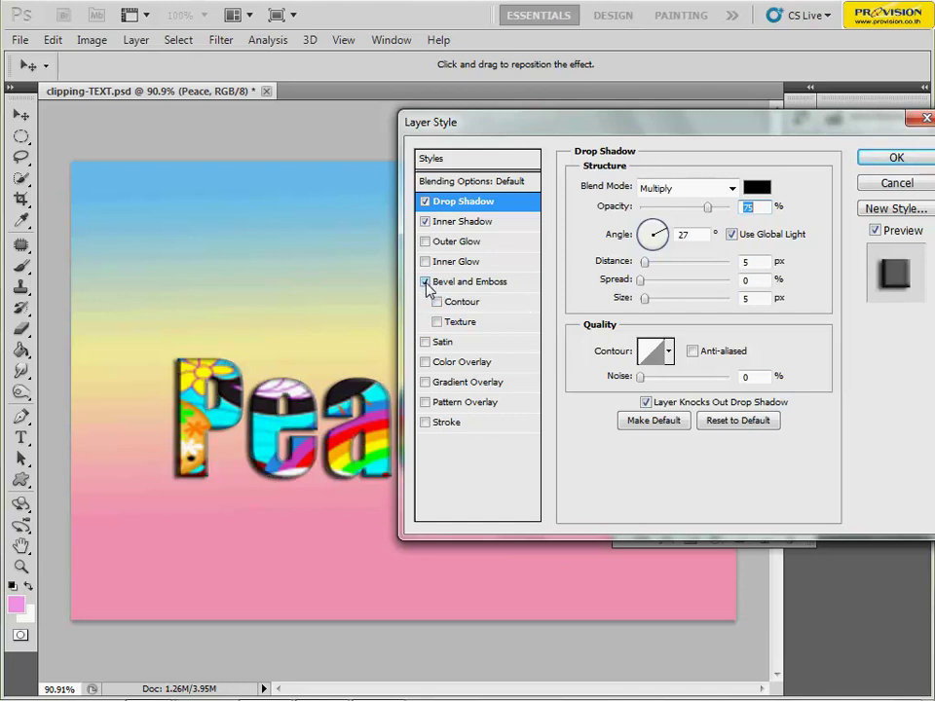
pyautogui.click(498, 282)
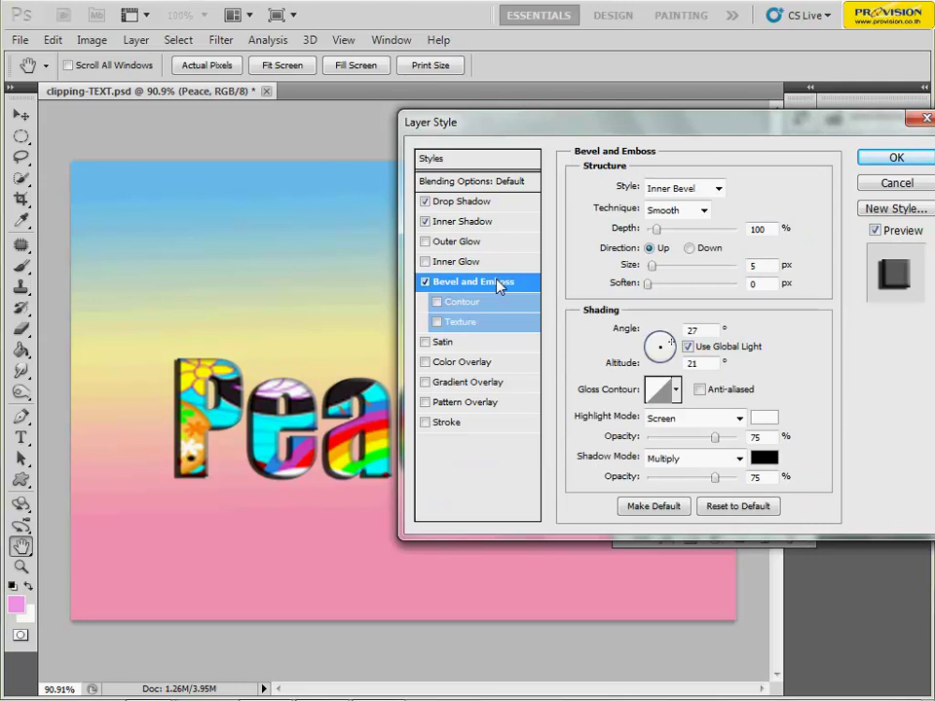
pyautogui.moveTo(651, 266)
pyautogui.mouseDown()
pyautogui.moveTo(669, 280)
pyautogui.moveTo(660, 289)
pyautogui.mouseUp()
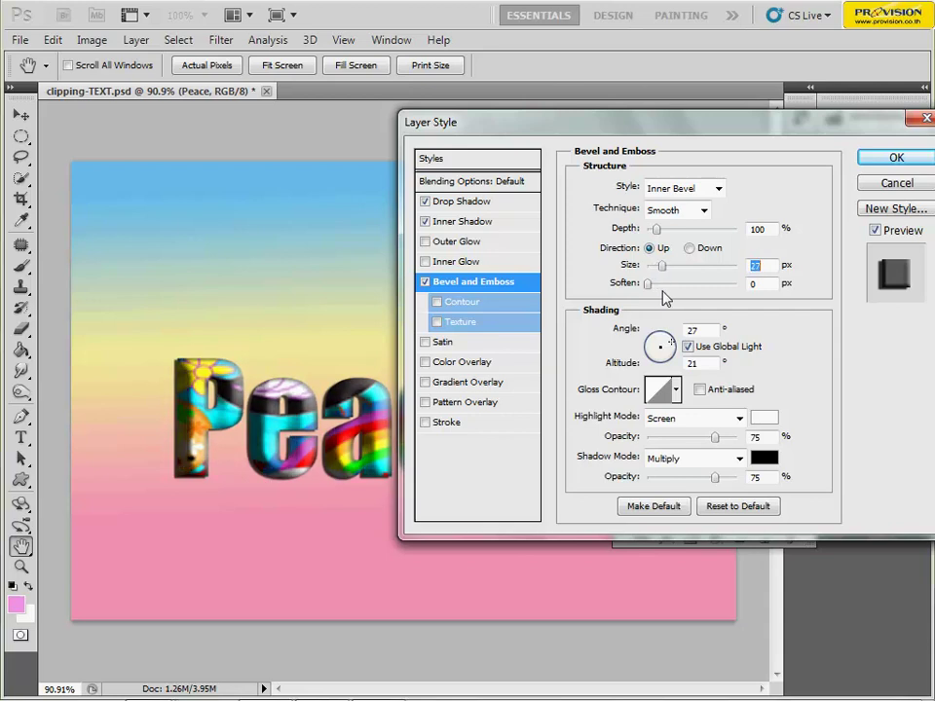
pyautogui.moveTo(663, 296); pyautogui.dragTo(661, 298)
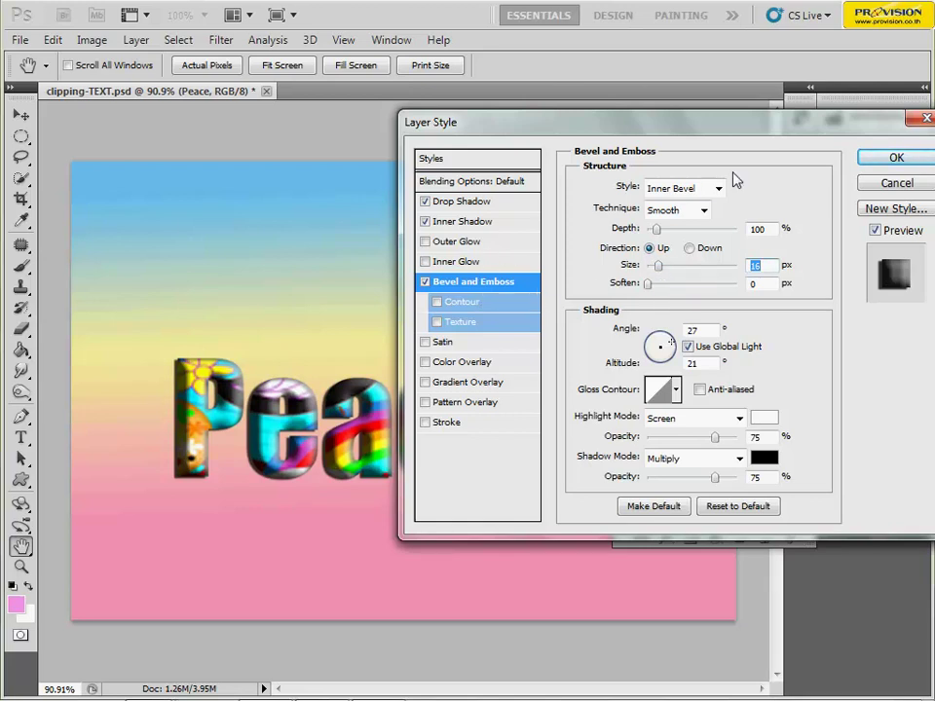
pyautogui.click(891, 158)
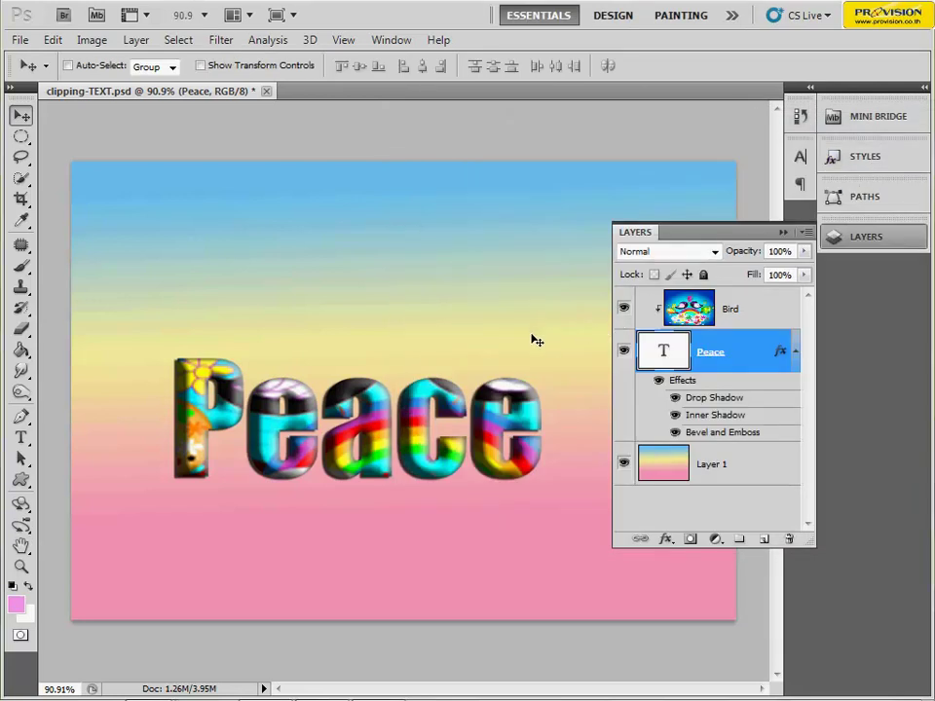
# Scale the Peace text taller and wider, then load its letter outline as a selection
pyautogui.hotkey('ctrl', 't')
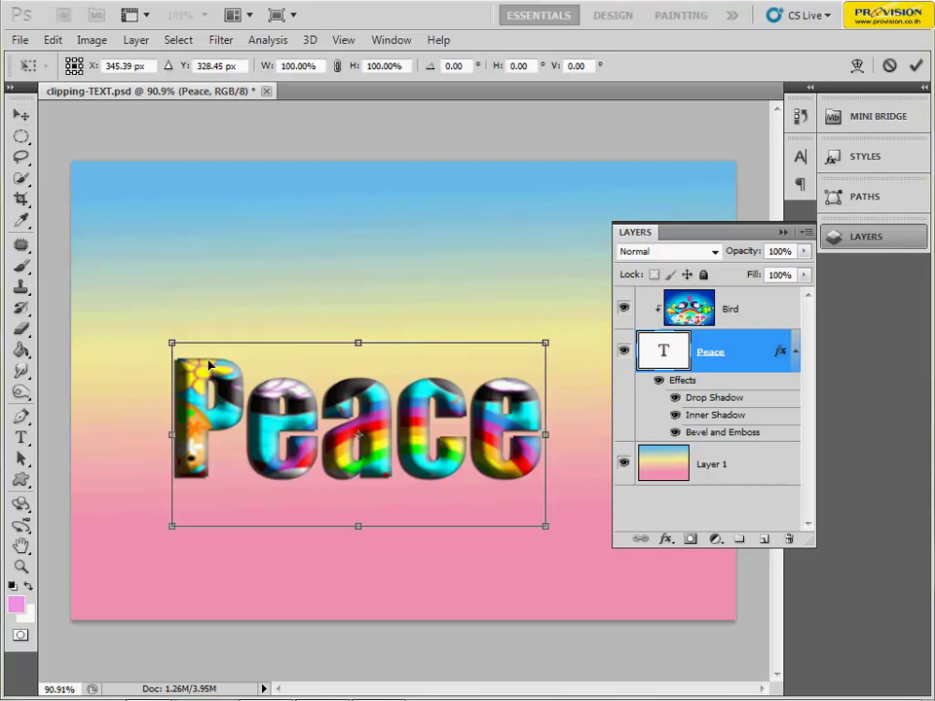
pyautogui.moveTo(175, 343); pyautogui.dragTo(127, 306)
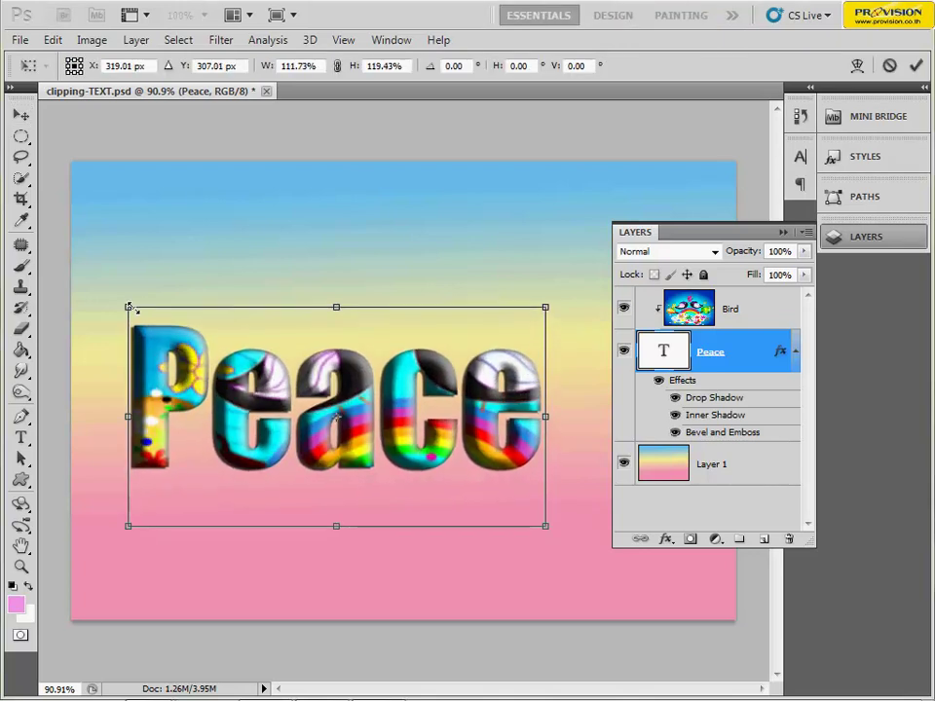
pyautogui.moveTo(550, 421); pyautogui.dragTo(571, 417)
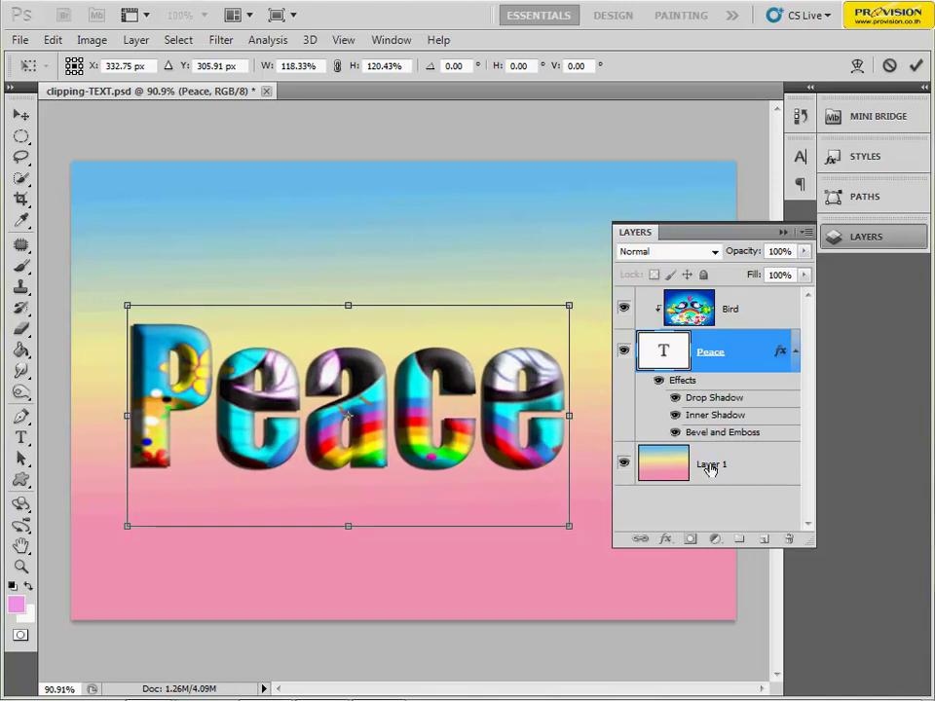
pyautogui.press('Return')
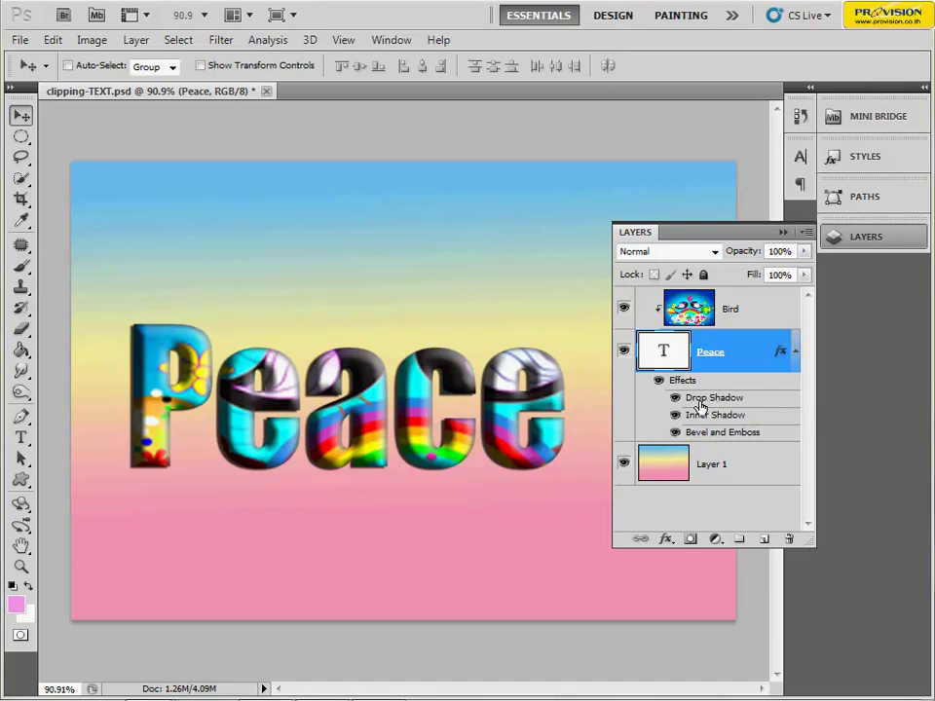
pyautogui.keyDown('ctrl'); pyautogui.click(666, 357); pyautogui.keyUp('ctrl')
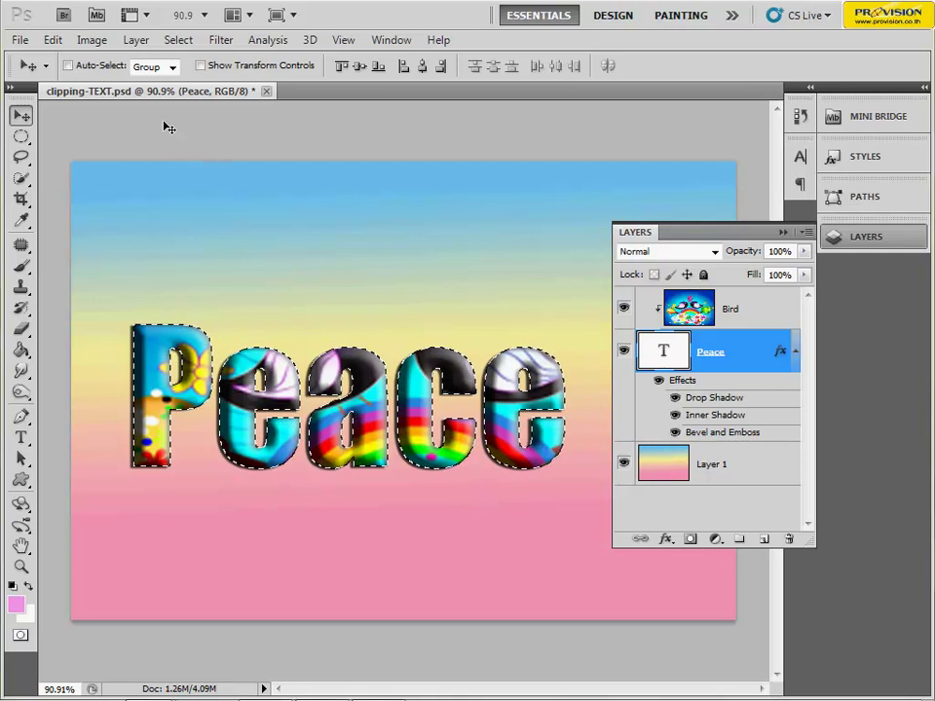
# Merge all visible layers into one with Layer > Merge Visible
pyautogui.click(134, 41)
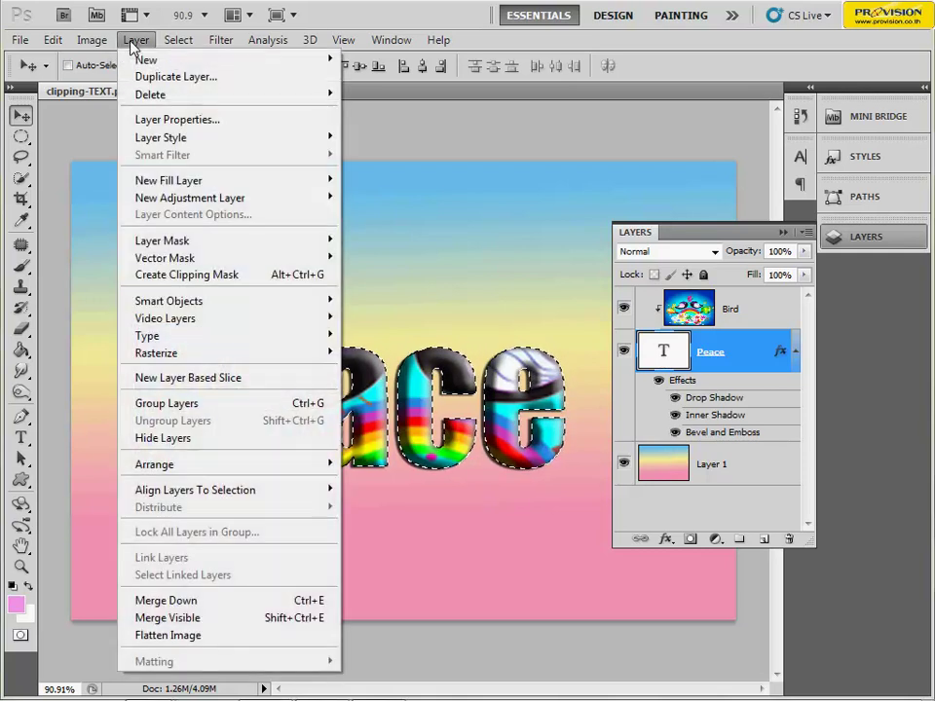
pyautogui.click(221, 625)
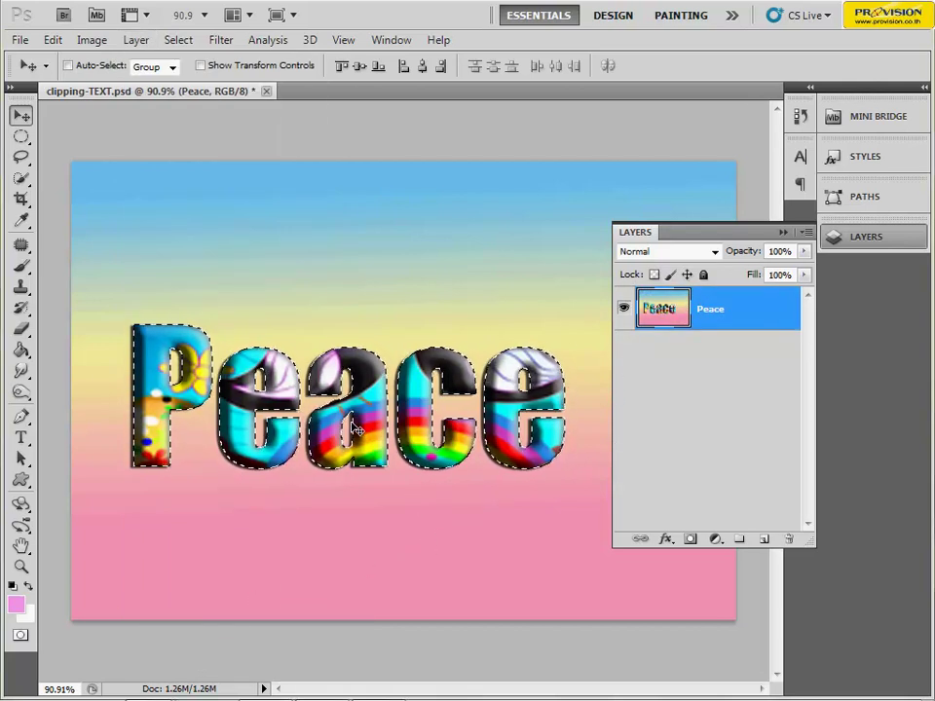
# Open Flower (6) from the Good Photo folder, then return to clipping-TEXT.psd
pyautogui.click(20, 40)
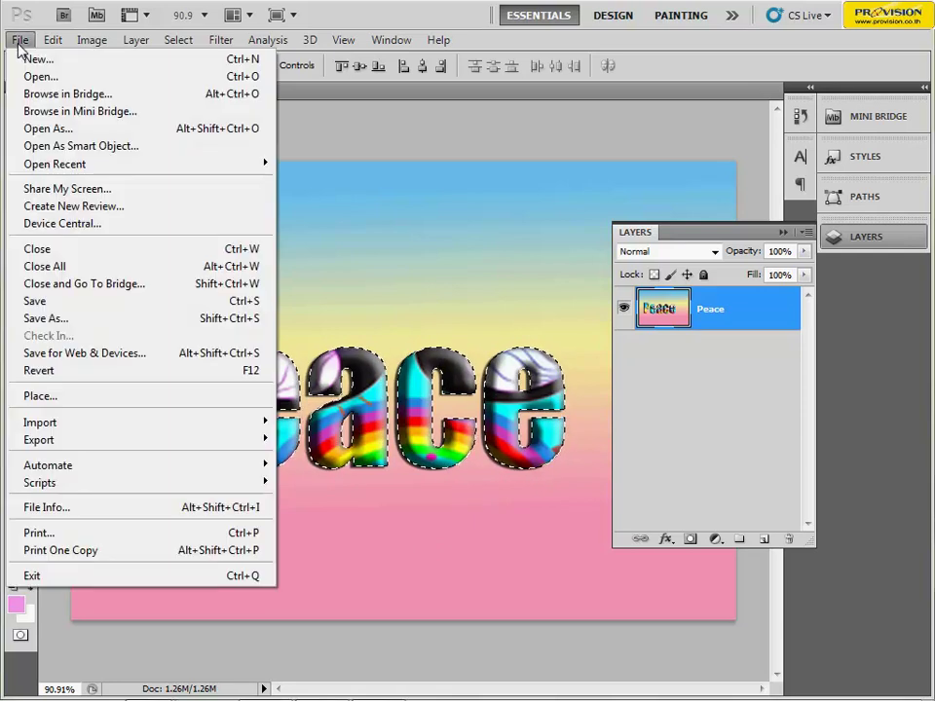
pyautogui.click(26, 78)
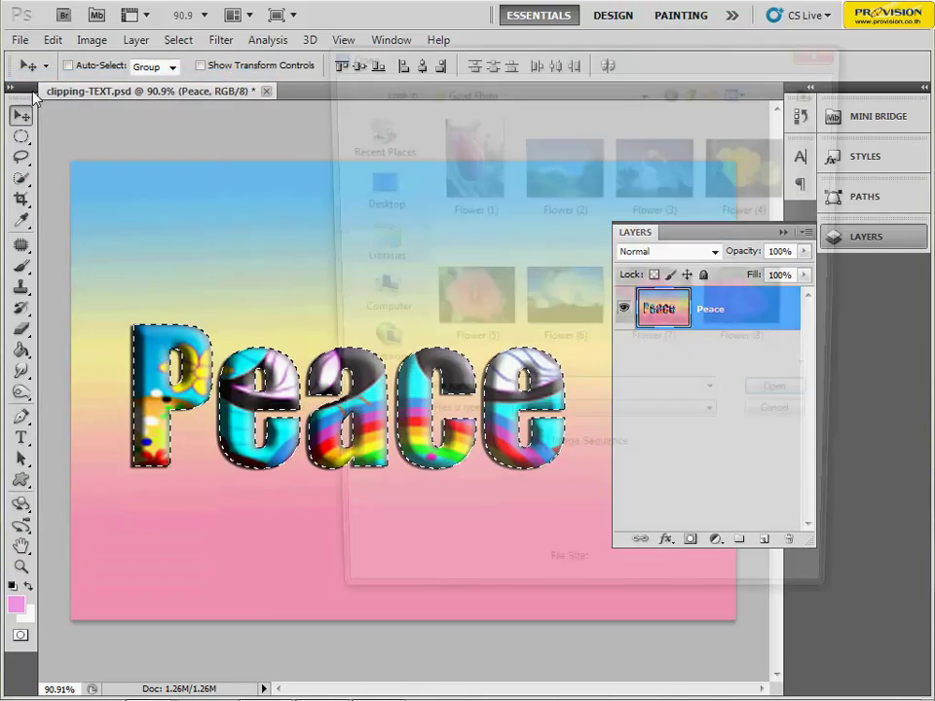
pyautogui.click(563, 302)
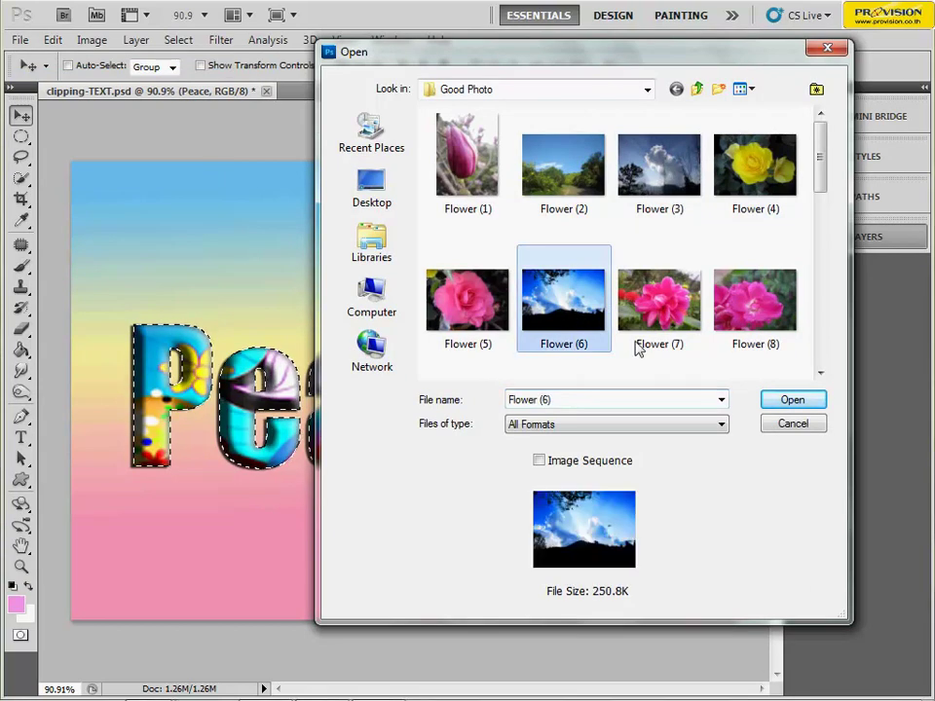
pyautogui.click(808, 401)
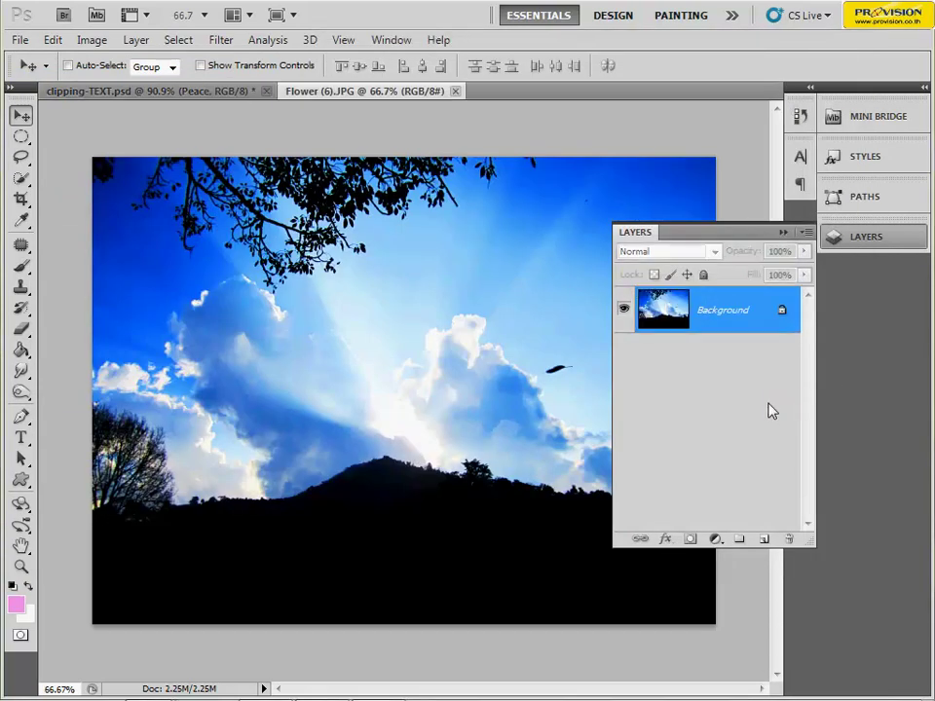
pyautogui.click(183, 94)
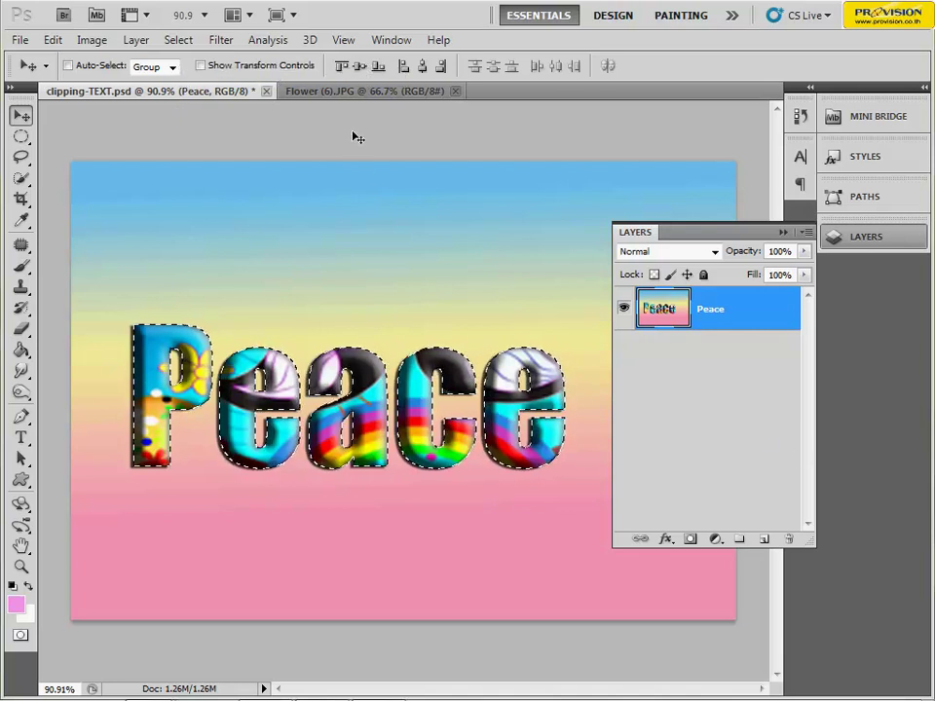
# Paste the Peace text into Flower (6).JPG, move it over the hills, and enlarge it
pyautogui.click(315, 93)
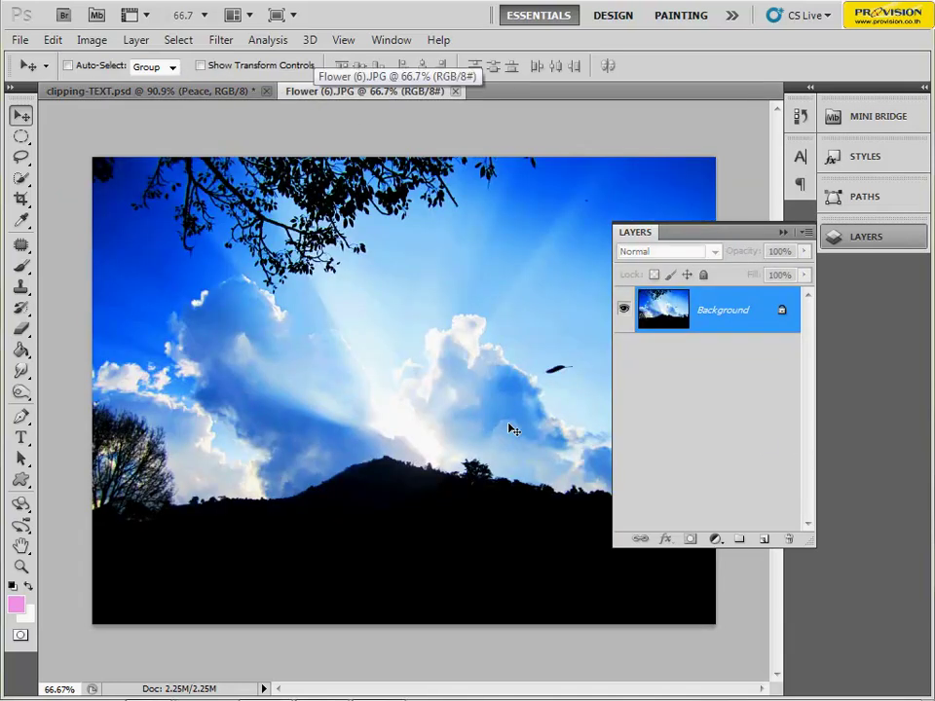
pyautogui.hotkey('ctrl', 'v')
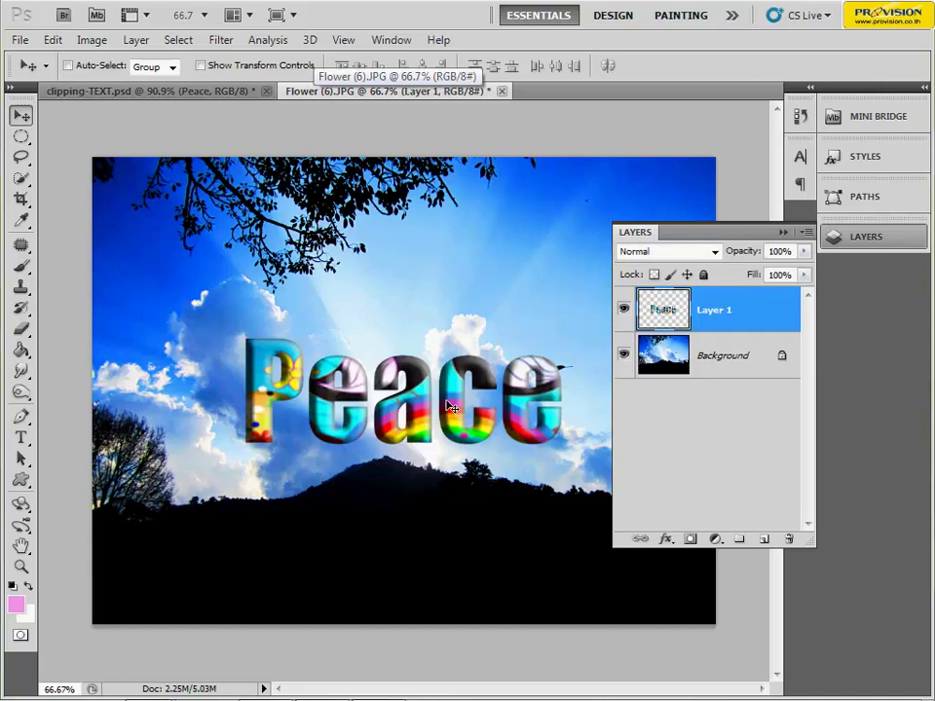
pyautogui.moveTo(444, 443)
pyautogui.mouseDown()
pyautogui.moveTo(477, 411)
pyautogui.moveTo(435, 546)
pyautogui.moveTo(465, 554)
pyautogui.mouseUp()
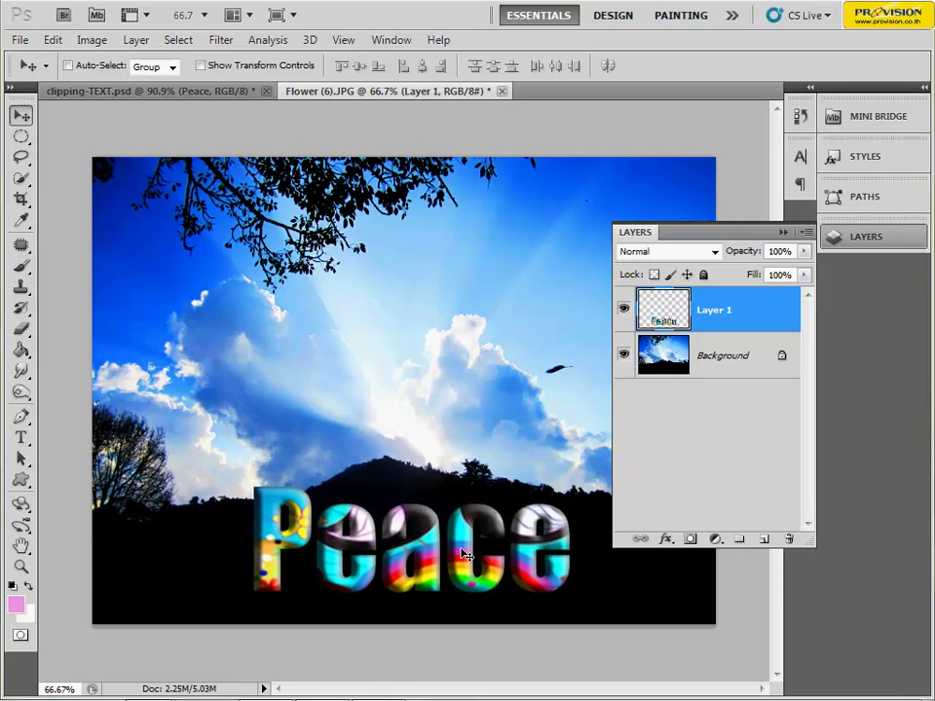
pyautogui.hotkey('ctrl', 't')
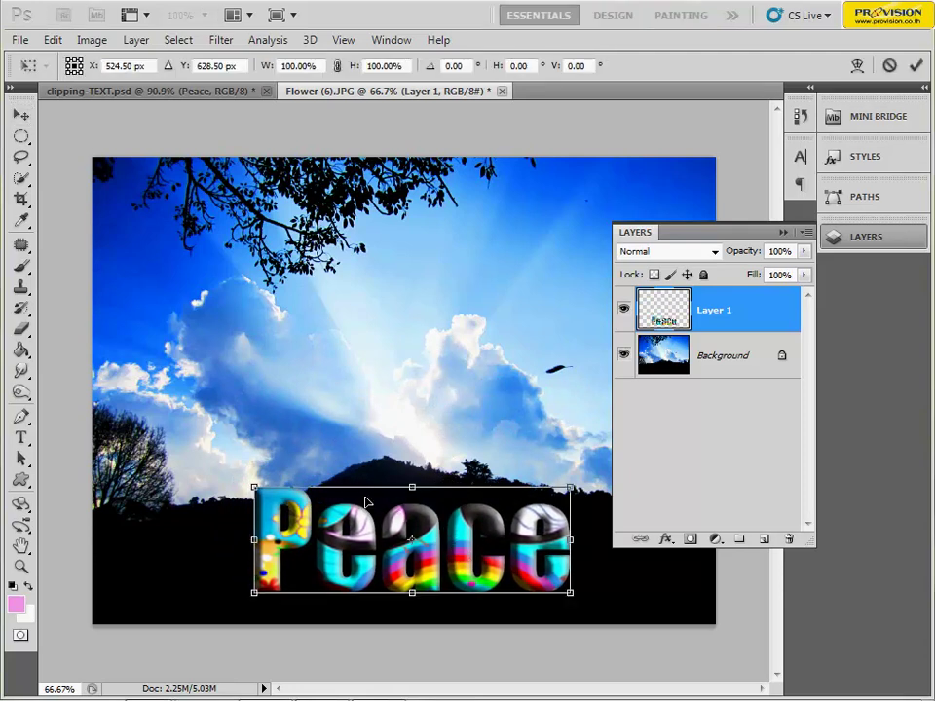
pyautogui.moveTo(253, 487); pyautogui.dragTo(205, 456)
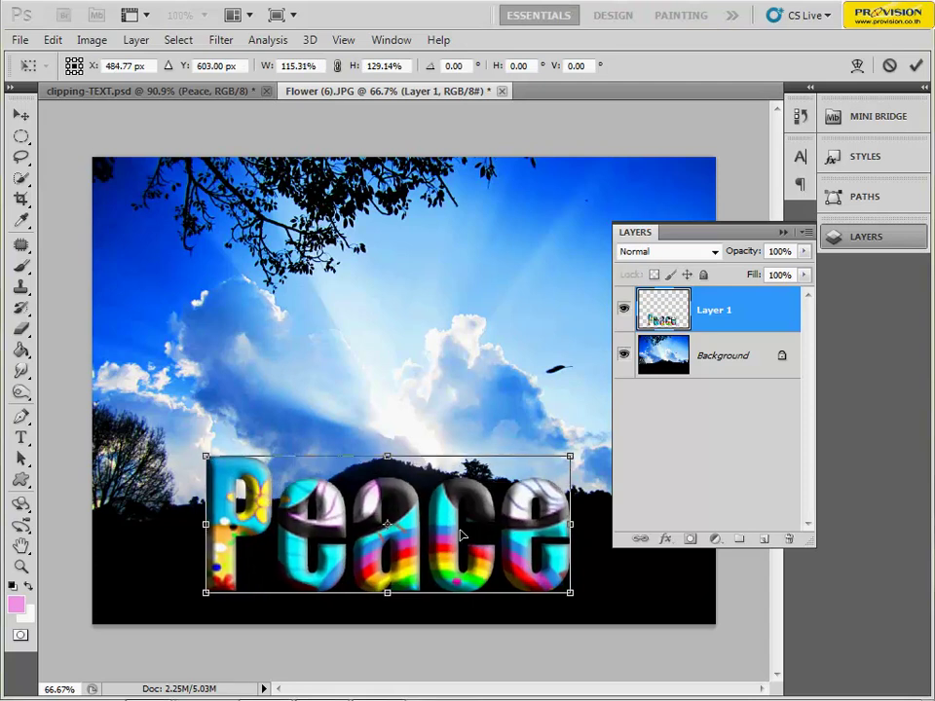
pyautogui.press('Return')
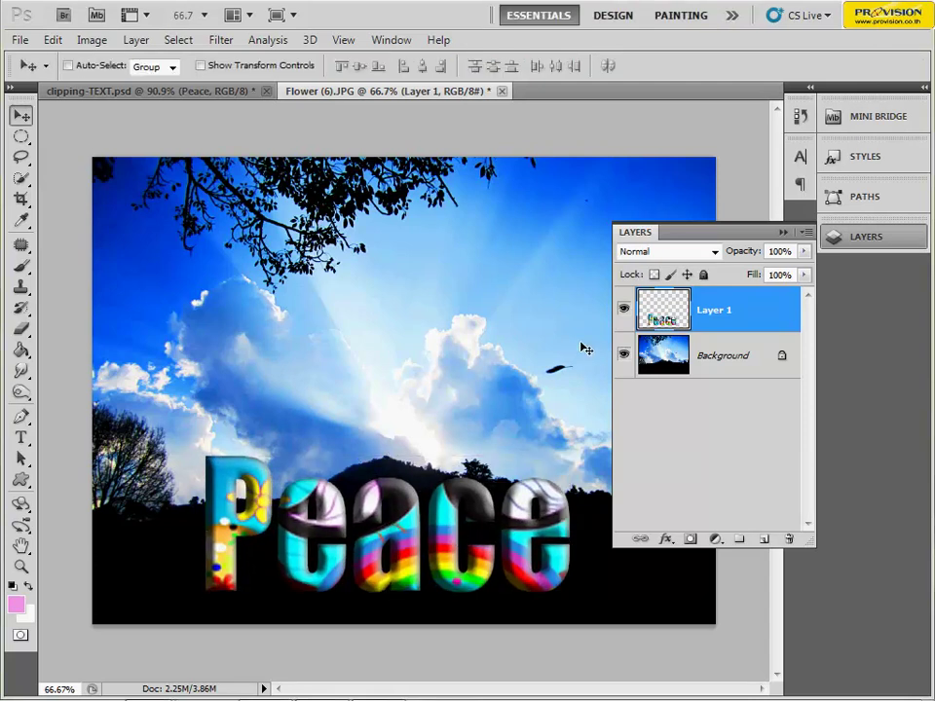